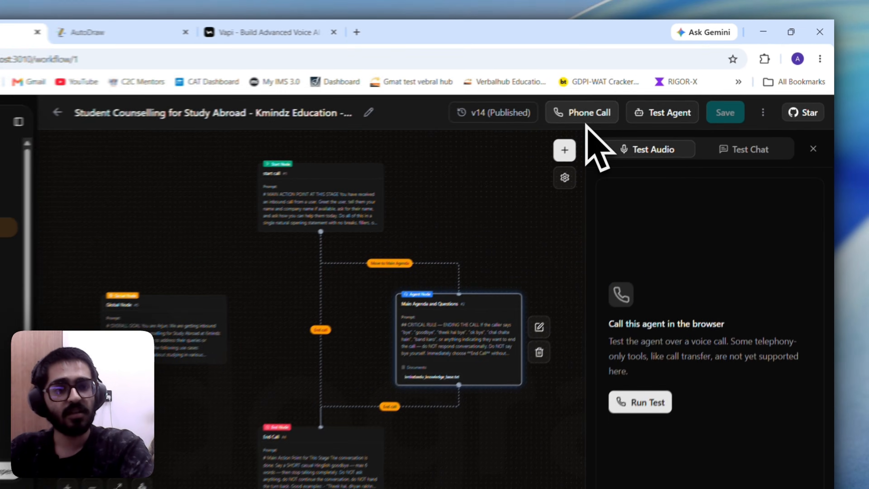
Step: Place a test phone call from the agent to the saved phone number using the default Twilio configuration, and close the call dialog
left_click(520, 137)
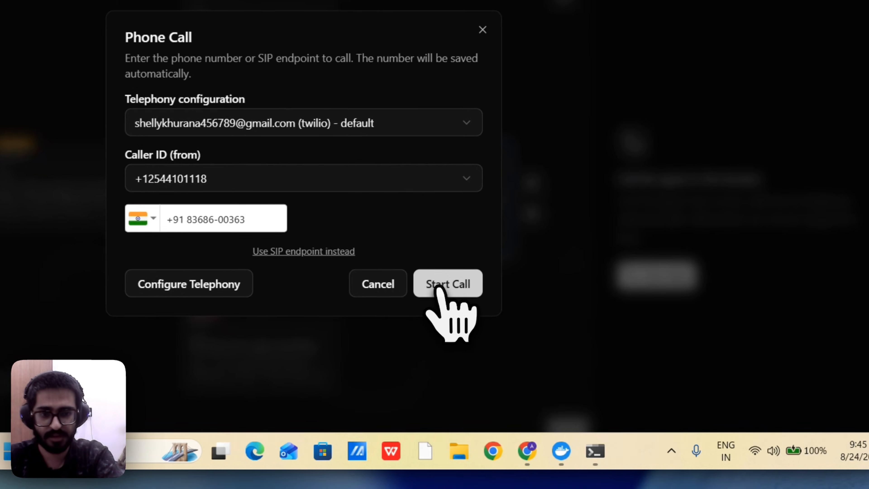
left_click(526, 347)
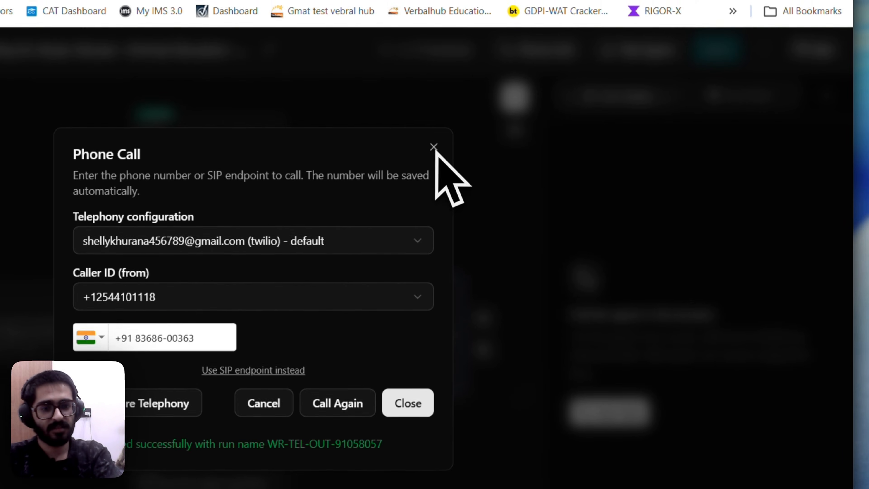
left_click(434, 148)
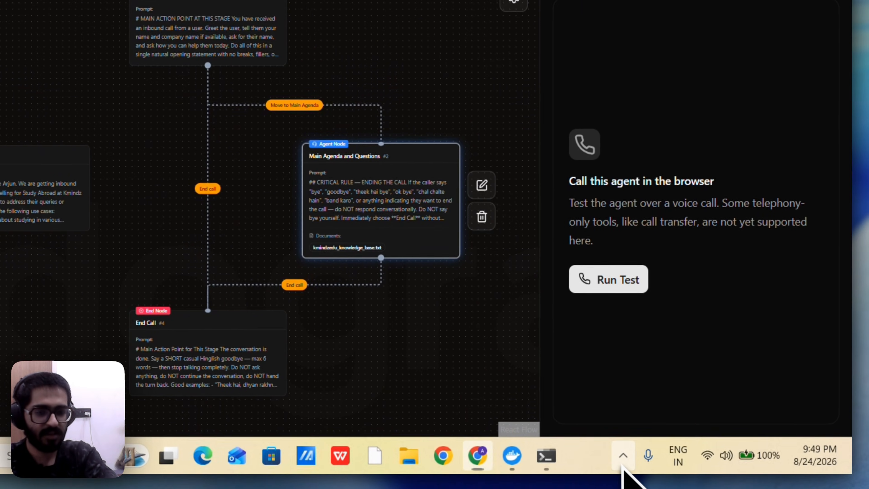
left_click(623, 456)
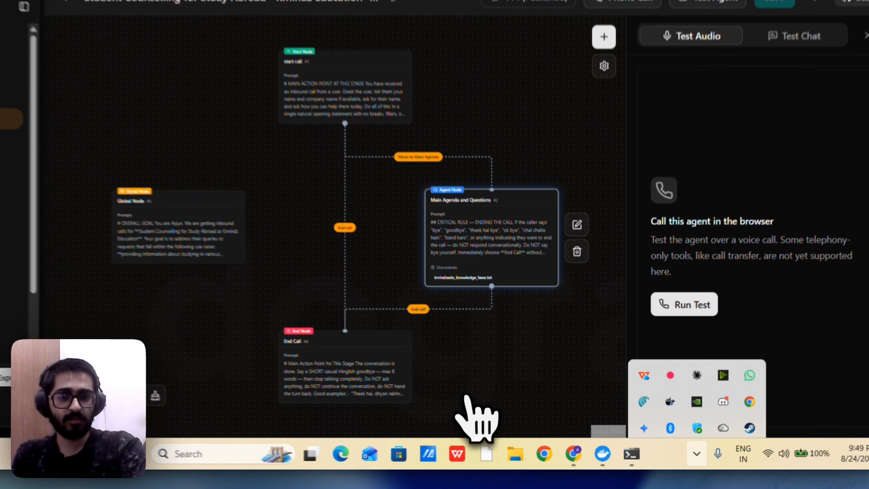
left_click(465, 395)
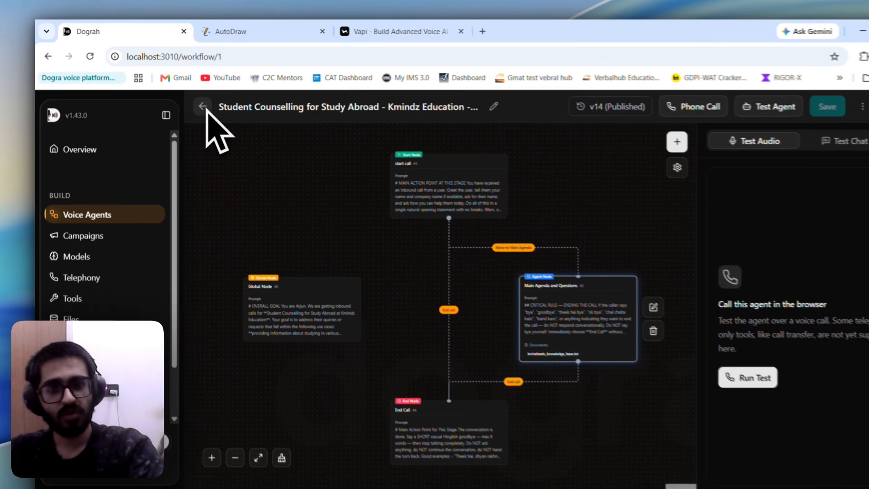
Step: Leave the workflow editor and look through the Campaigns, Models and Telephony configuration pages
left_click(245, 128)
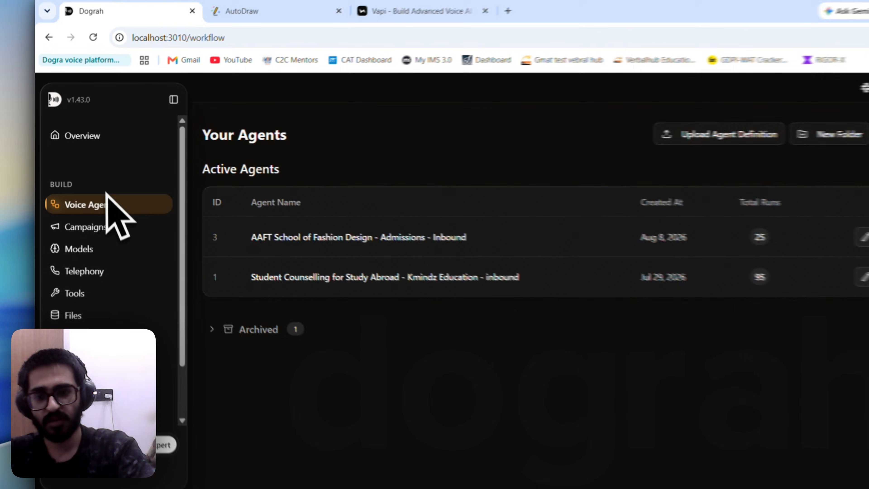
left_click(85, 226)
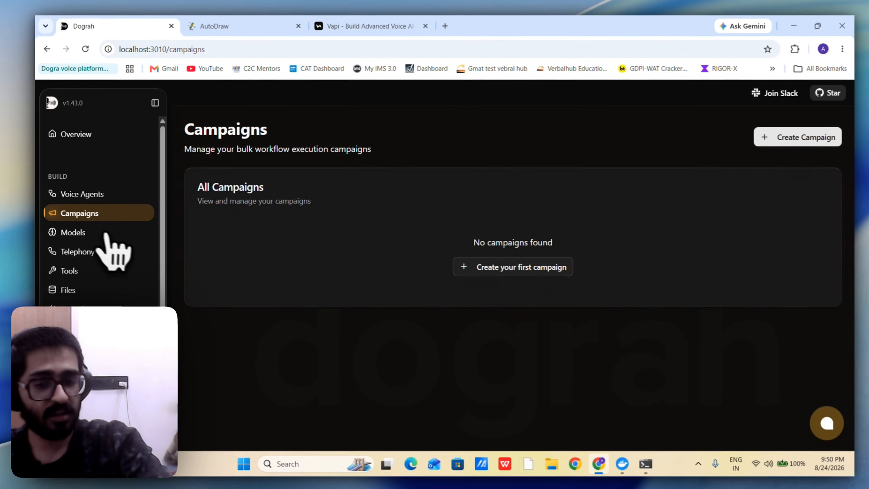
left_click(104, 233)
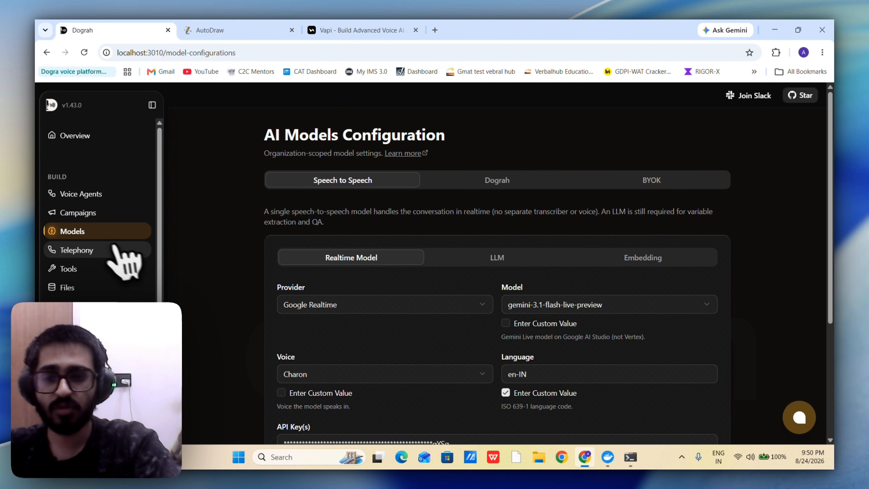
scroll(251, 285, "down", 1)
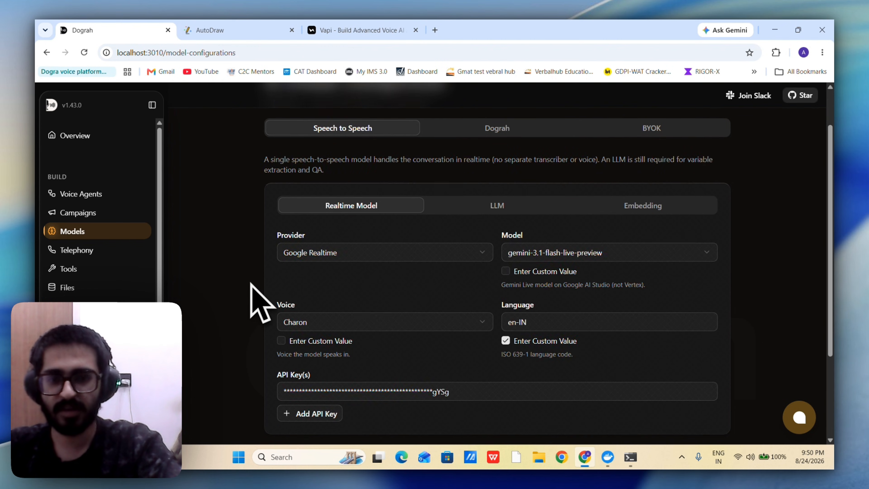
scroll(252, 285, "up", 1)
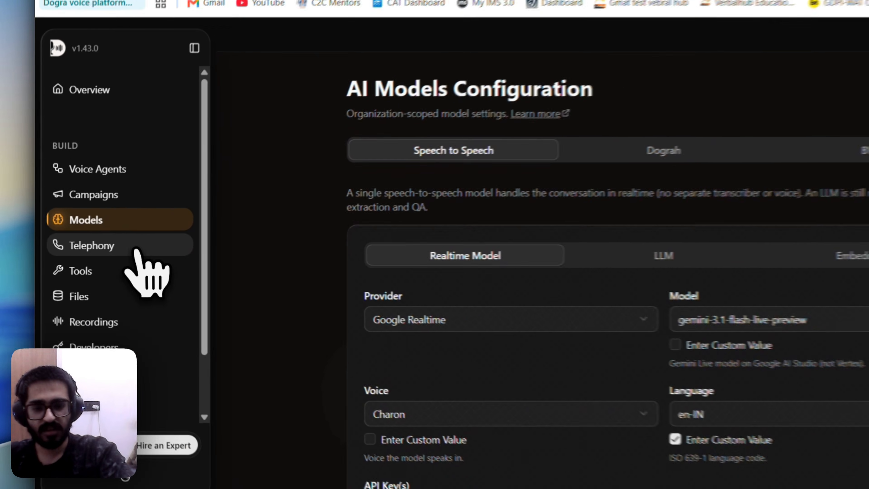
left_click(137, 252)
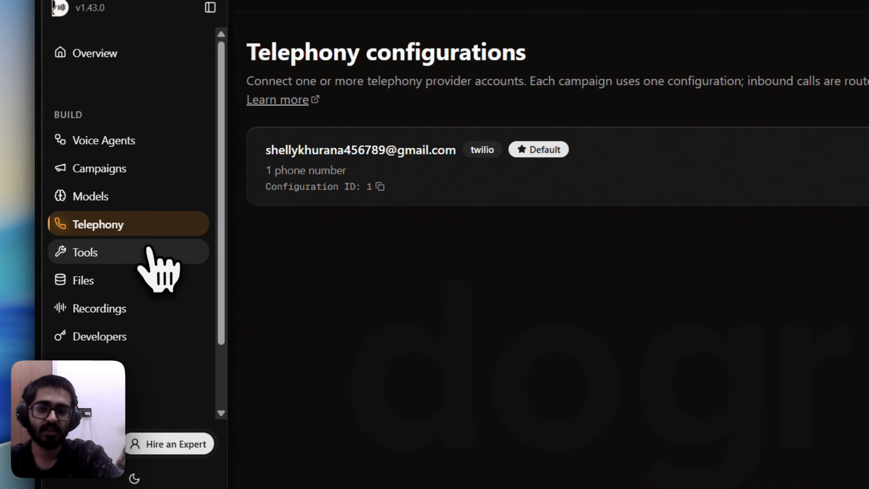
Step: View the tool types available for a new tool on the Tools page, and cancel without creating one
left_click(115, 267)
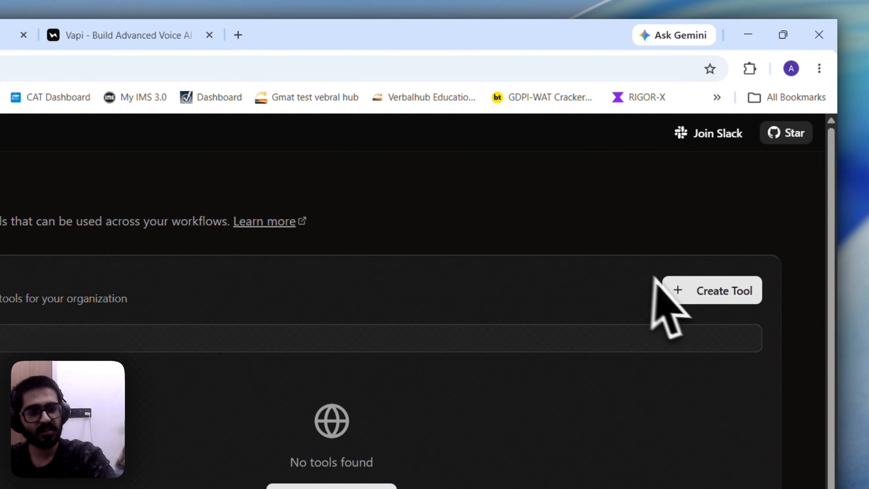
left_click(681, 289)
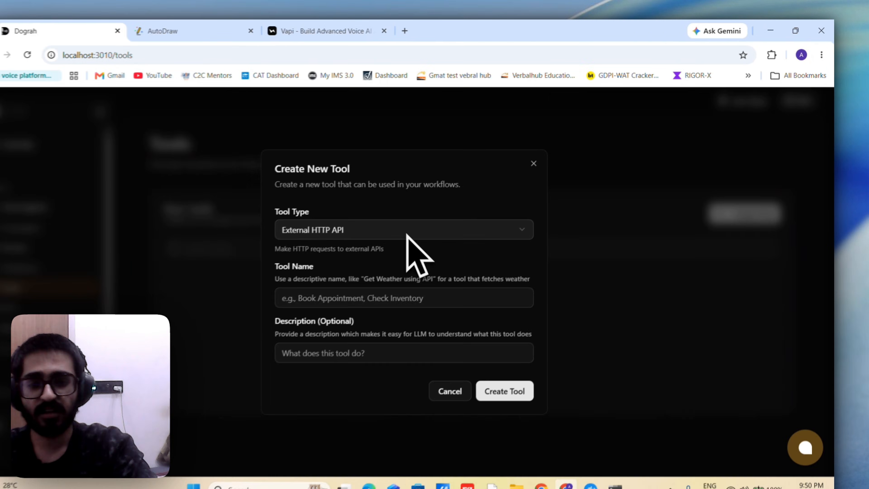
left_click(239, 312)
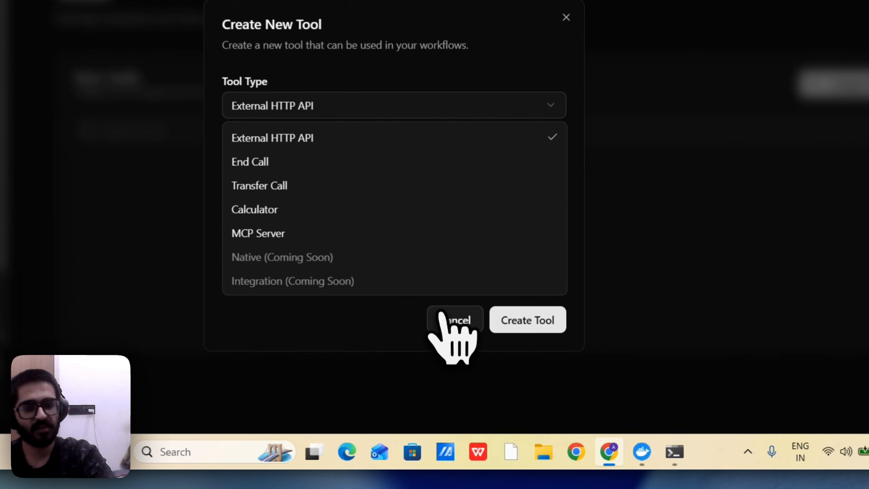
left_click(467, 364)
left_click(436, 309)
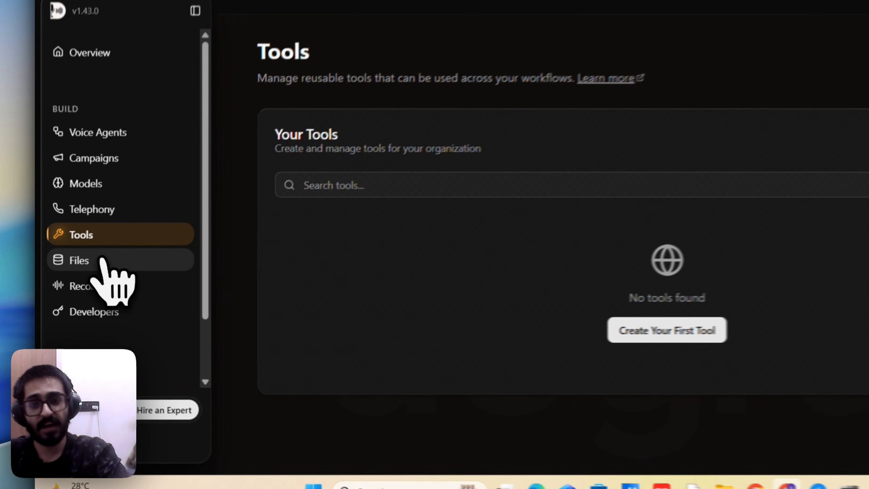
Step: Look through the documents in the knowledge base files
left_click(102, 260)
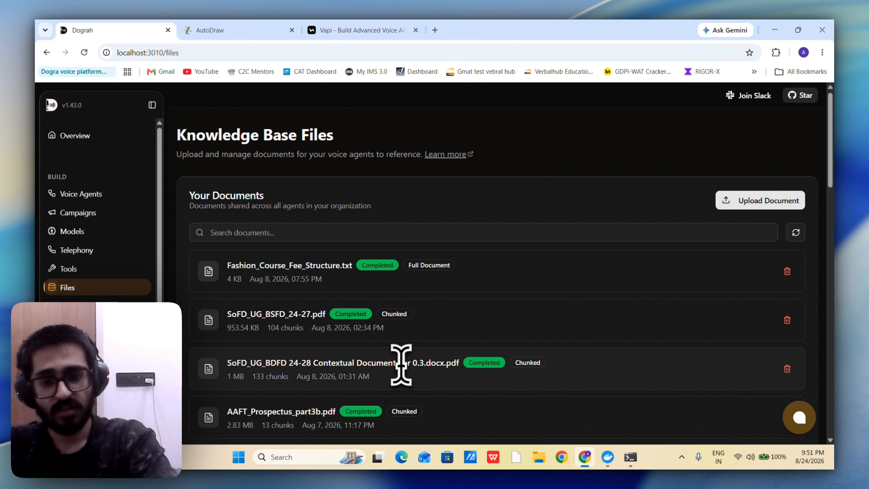
scroll(401, 362, "down", 10)
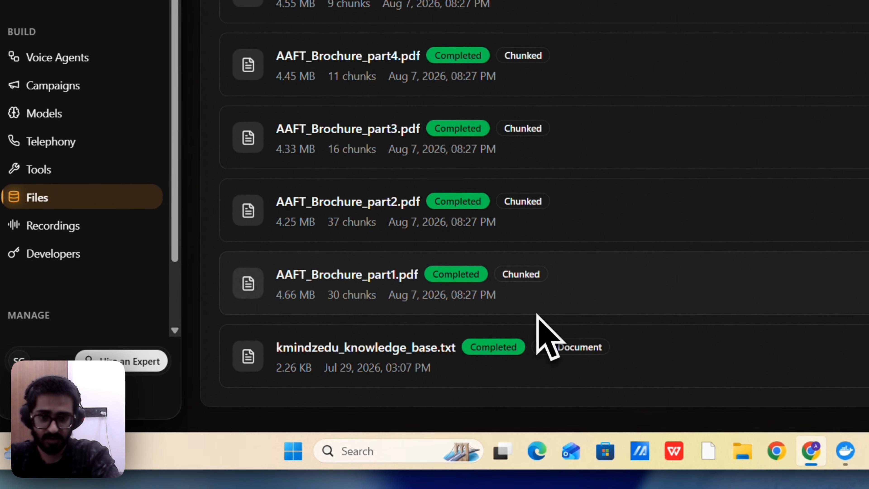
right_click(404, 365)
left_click(333, 266)
scroll(431, 171, "up", 10)
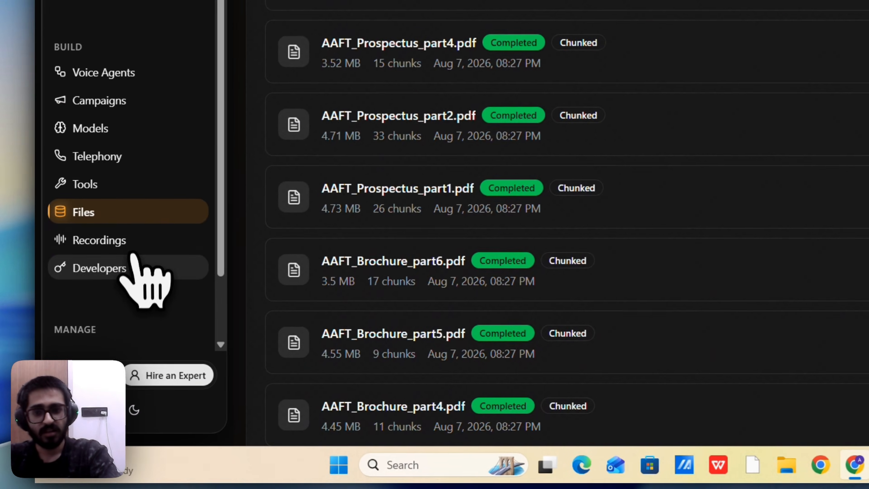
Step: View the organization's audio recordings page and the developer portal for API keys
left_click(113, 240)
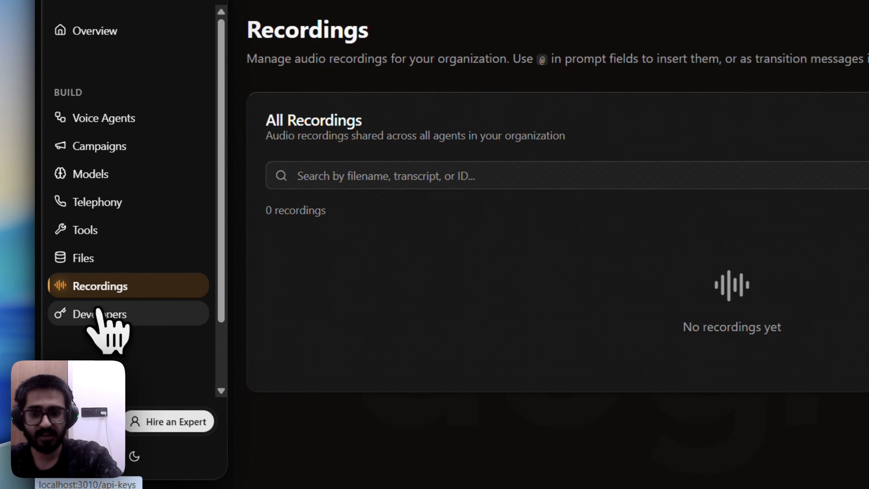
left_click(77, 322)
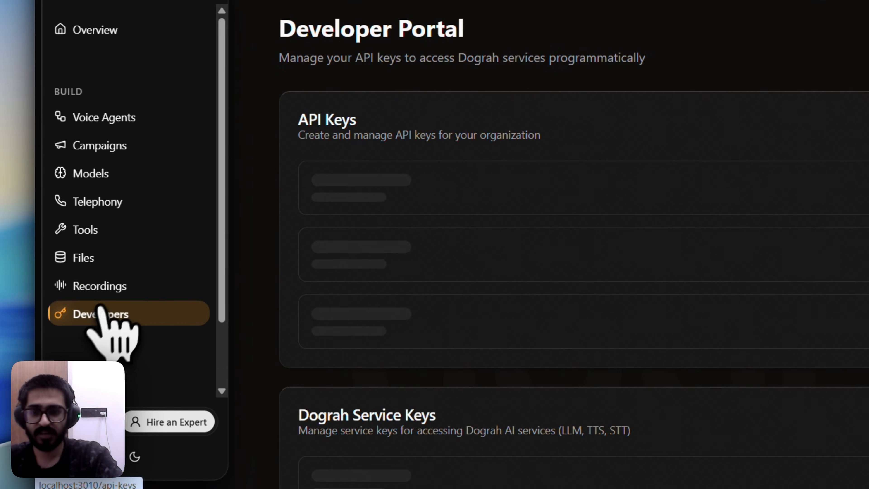
Step: Open the run history of the Student Counselling for Study Abroad agent and show the run from Aug 24, 2026, 09:47 PM
left_click(153, 120)
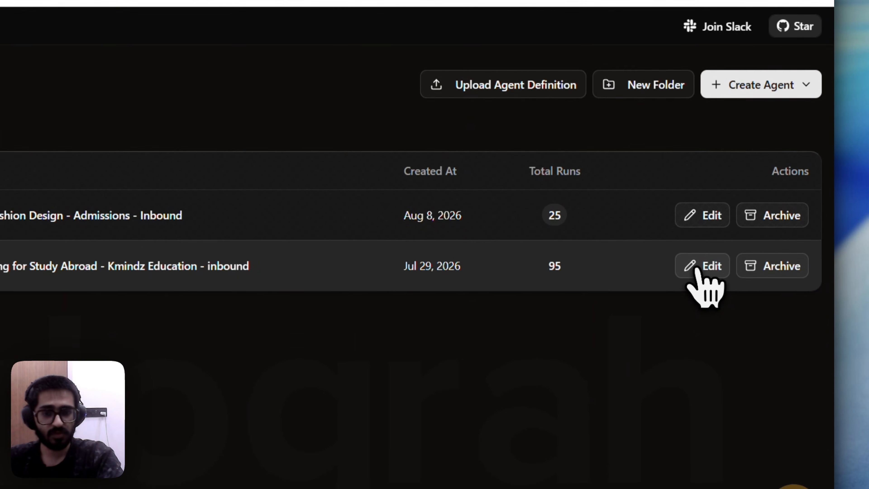
left_click(701, 372)
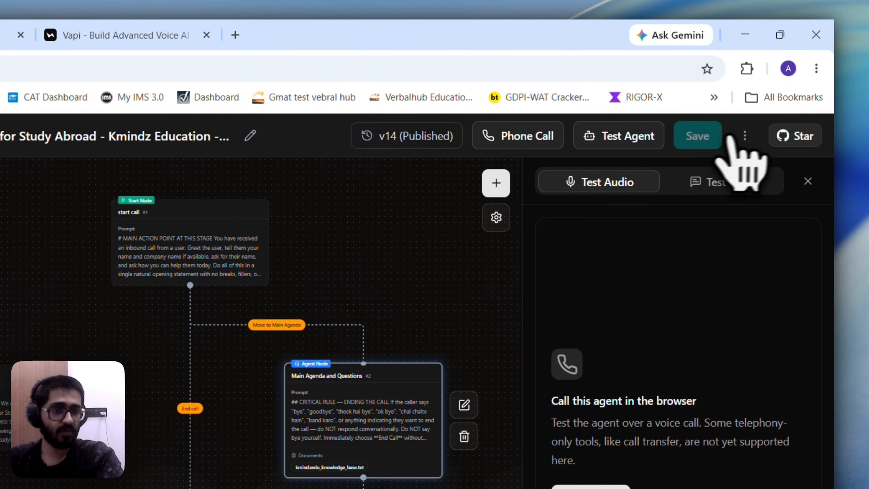
left_click(744, 24)
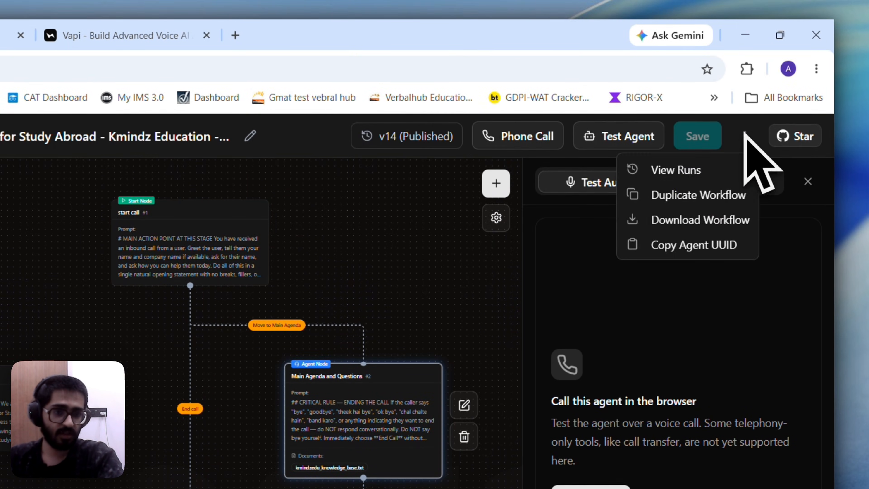
left_click(705, 170)
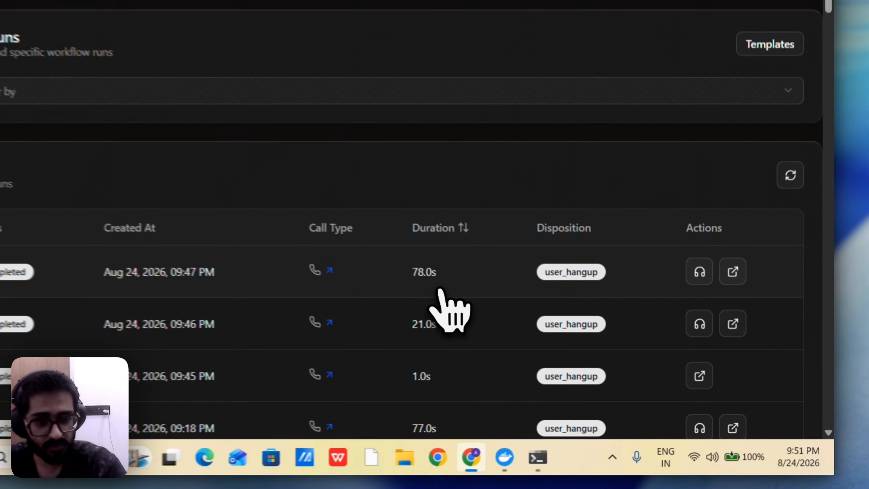
left_click(418, 483)
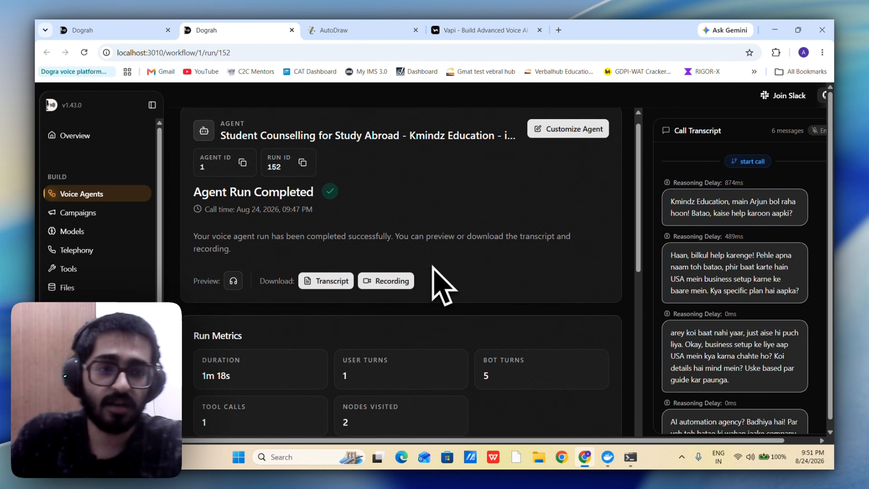
Step: Review the run's call transcript, metrics, split audio tracks, initial context and gathered context
scroll(715, 240, "down", 1)
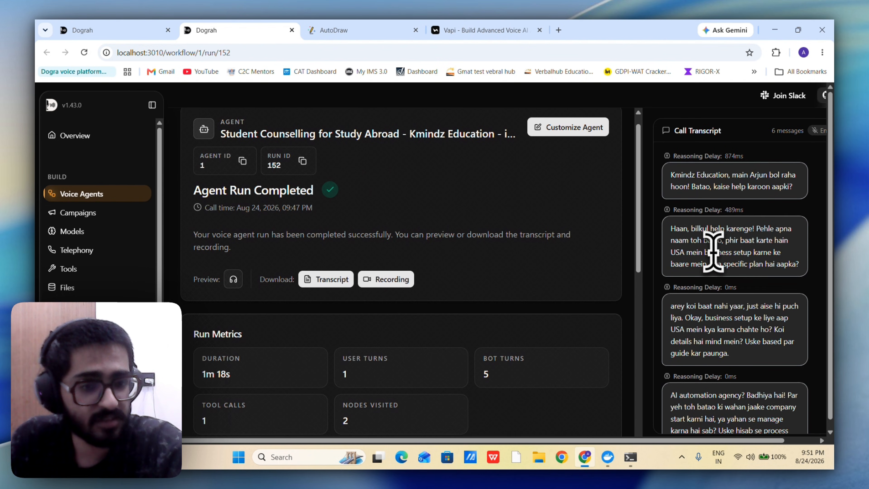
scroll(712, 252, "down", 1)
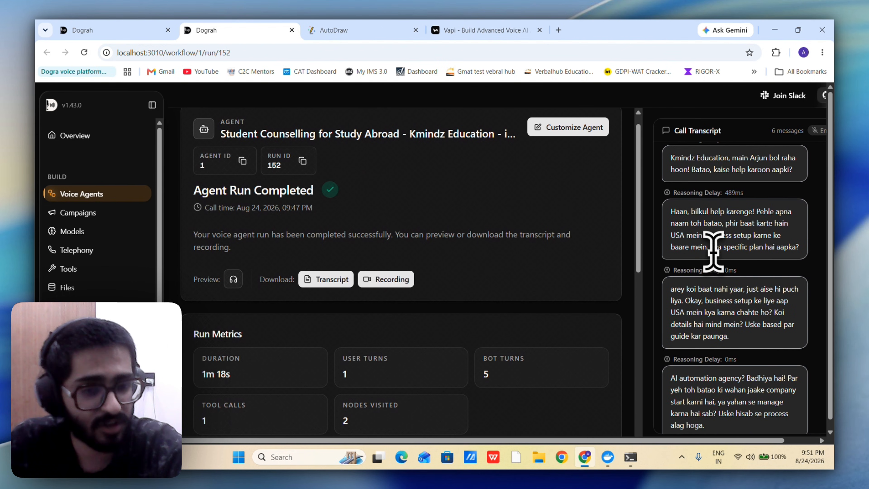
scroll(712, 252, "down", 1)
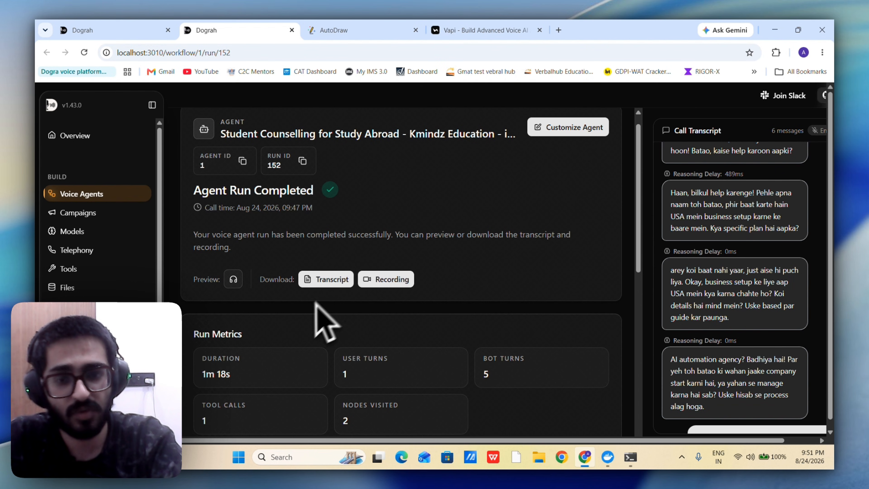
scroll(310, 323, "down", 6)
scroll(306, 308, "down", 4)
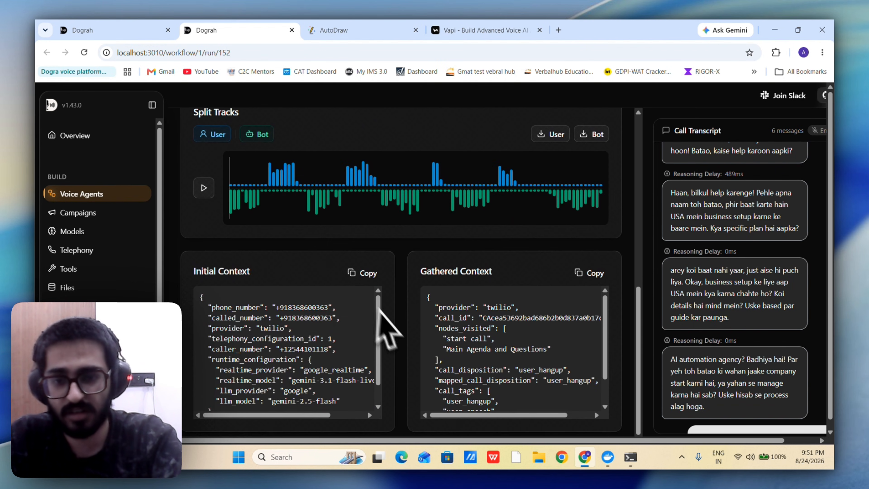
scroll(458, 369, "down", 1)
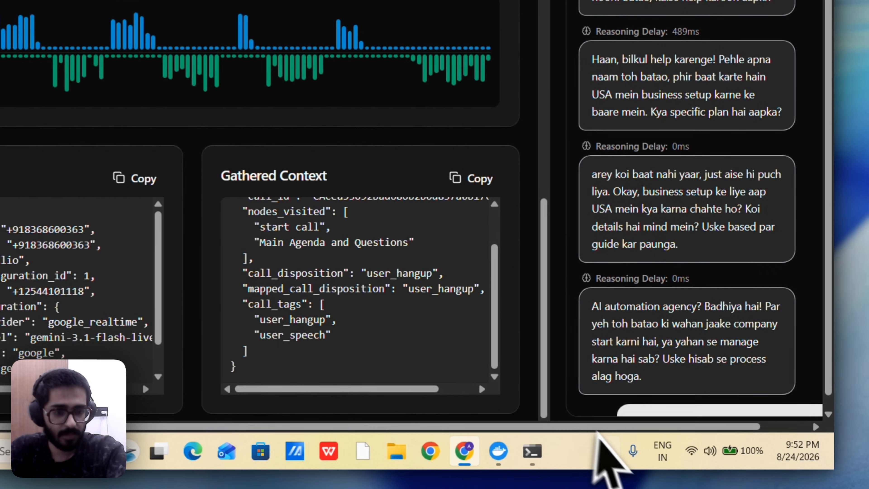
left_click(681, 456)
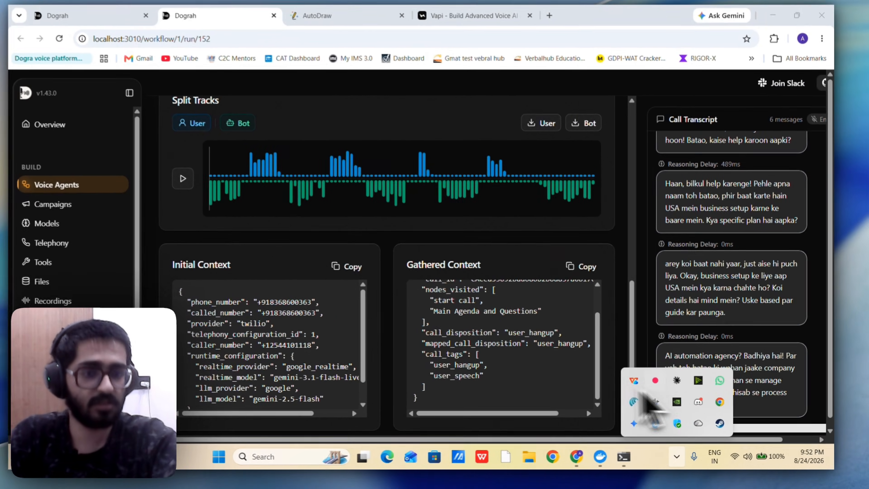